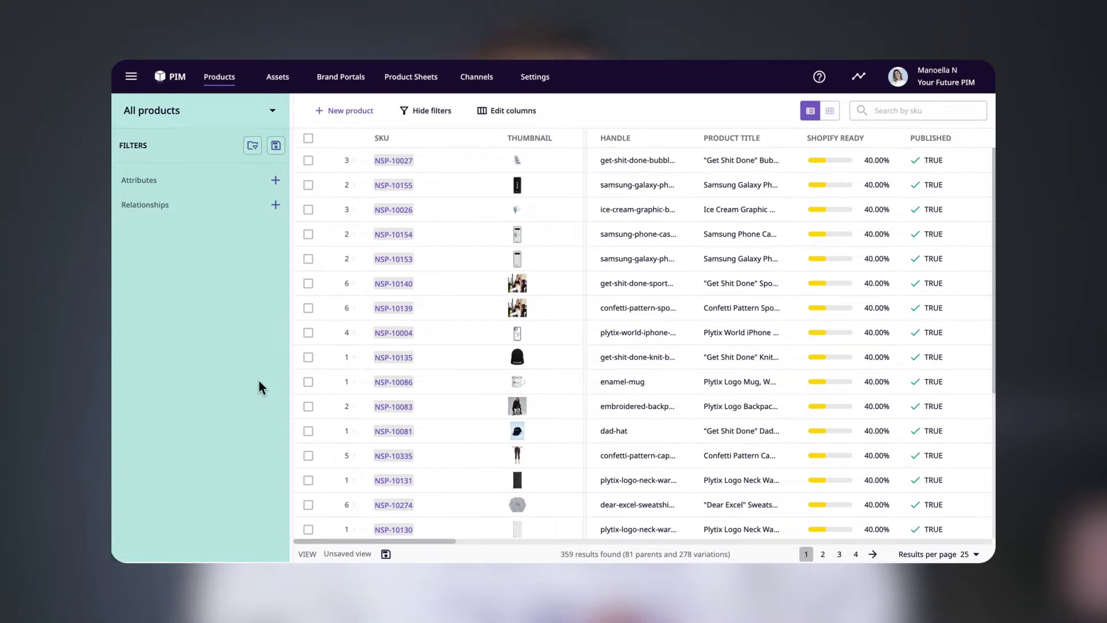
# Hide and restore the filters panel, then open and close the product groupings list.
pyautogui.click(432, 111)
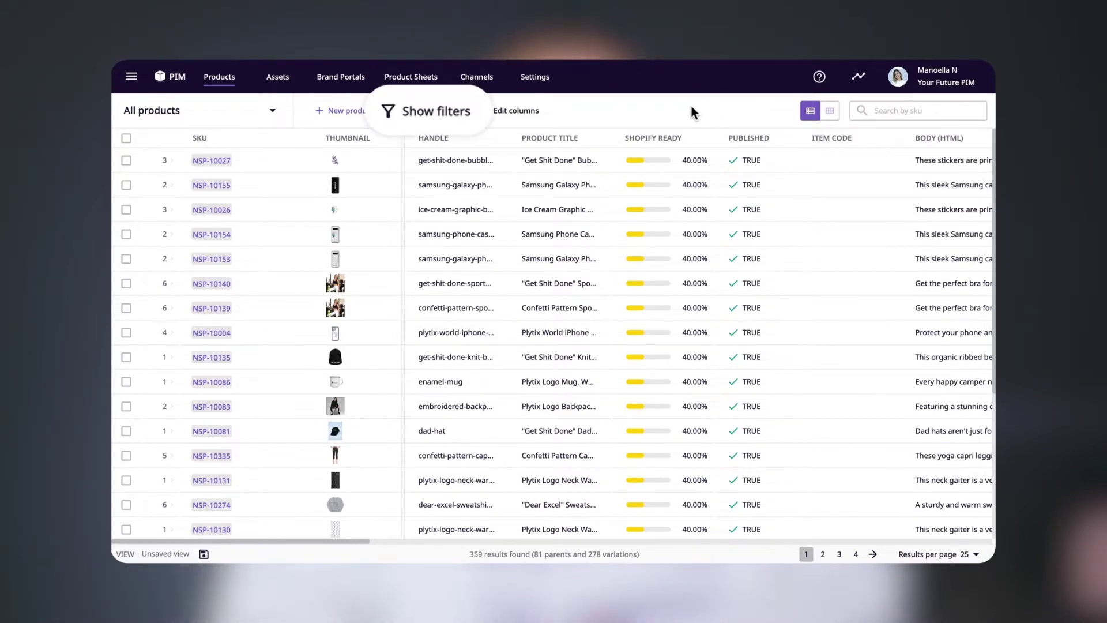
pyautogui.click(430, 120)
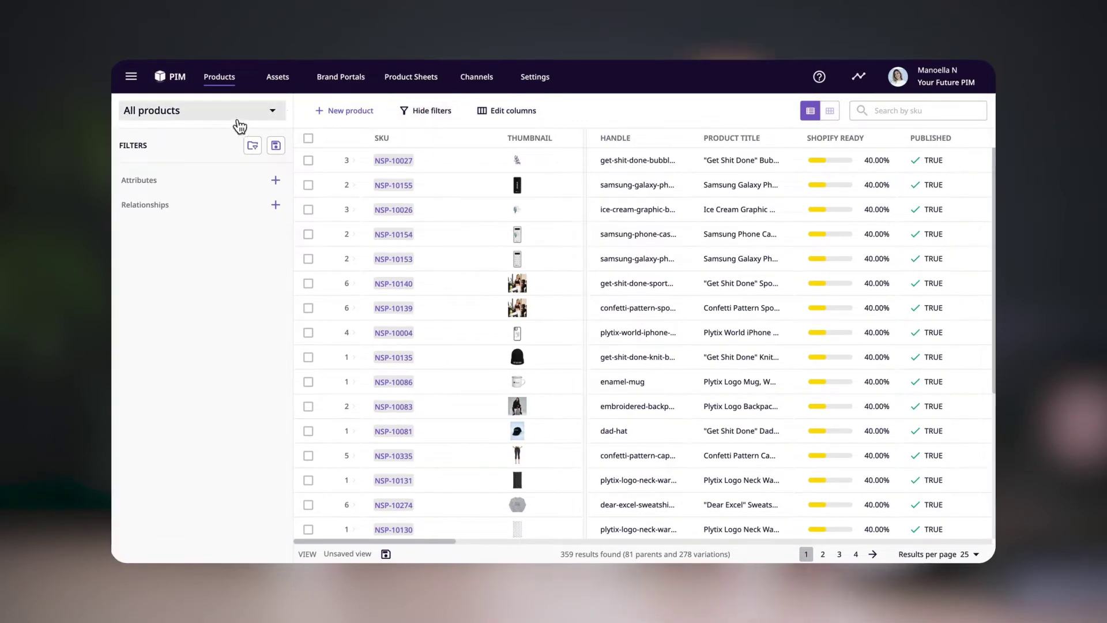
pyautogui.click(285, 119)
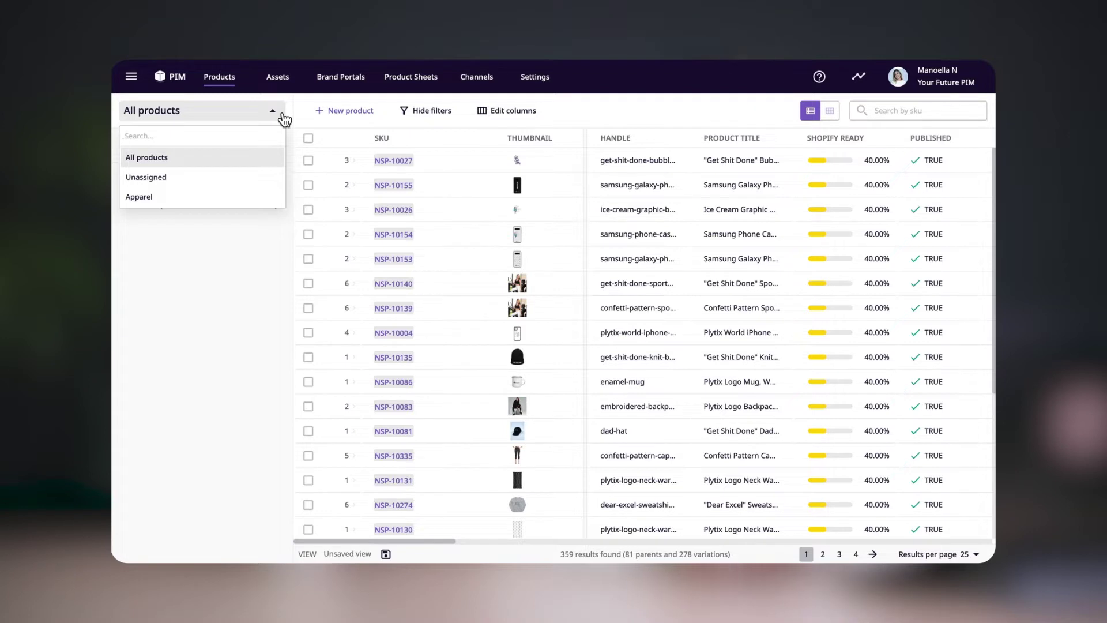
pyautogui.click(285, 119)
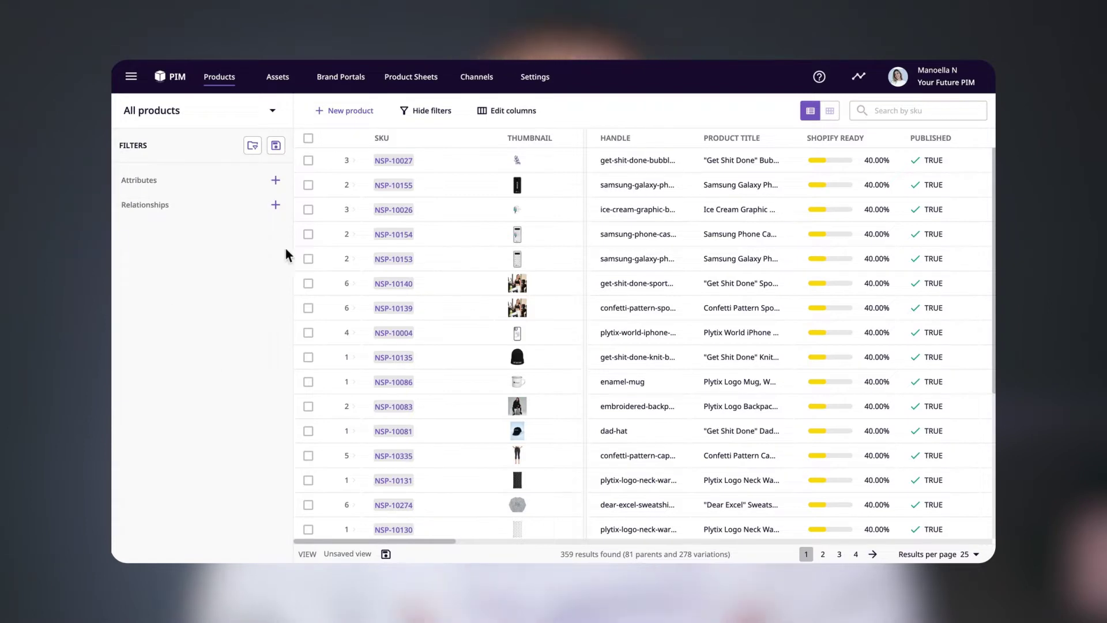
# Start an attribute filter, provisionally choosing Supplier, then reopen the attribute list.
pyautogui.click(275, 180)
pyautogui.click(253, 224)
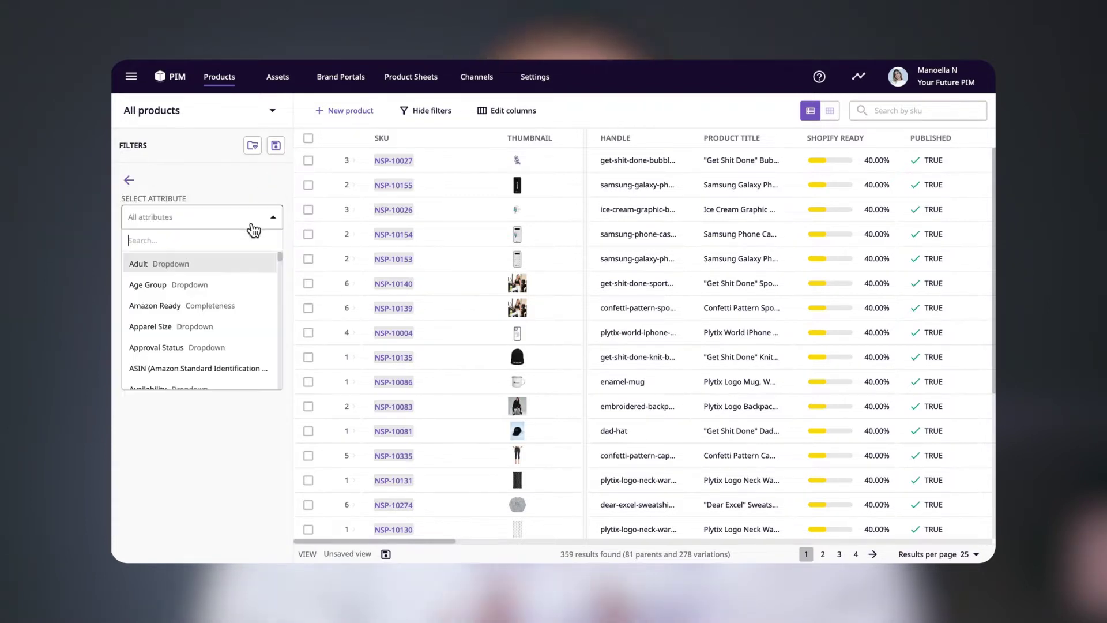
pyautogui.write('supp')
pyautogui.press('Return')
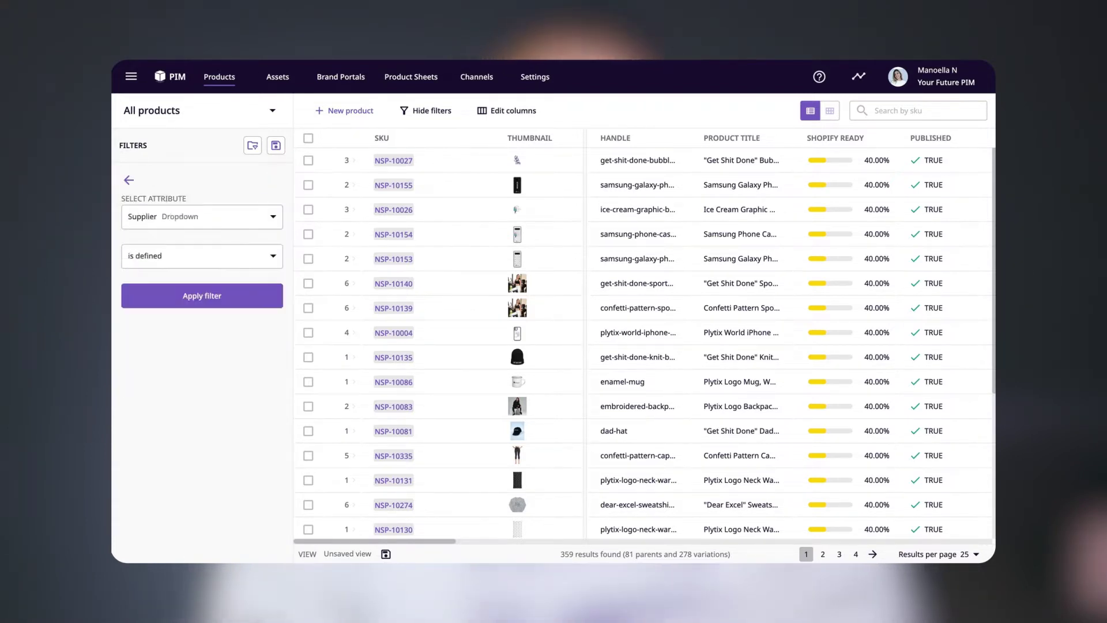
pyautogui.click(272, 257)
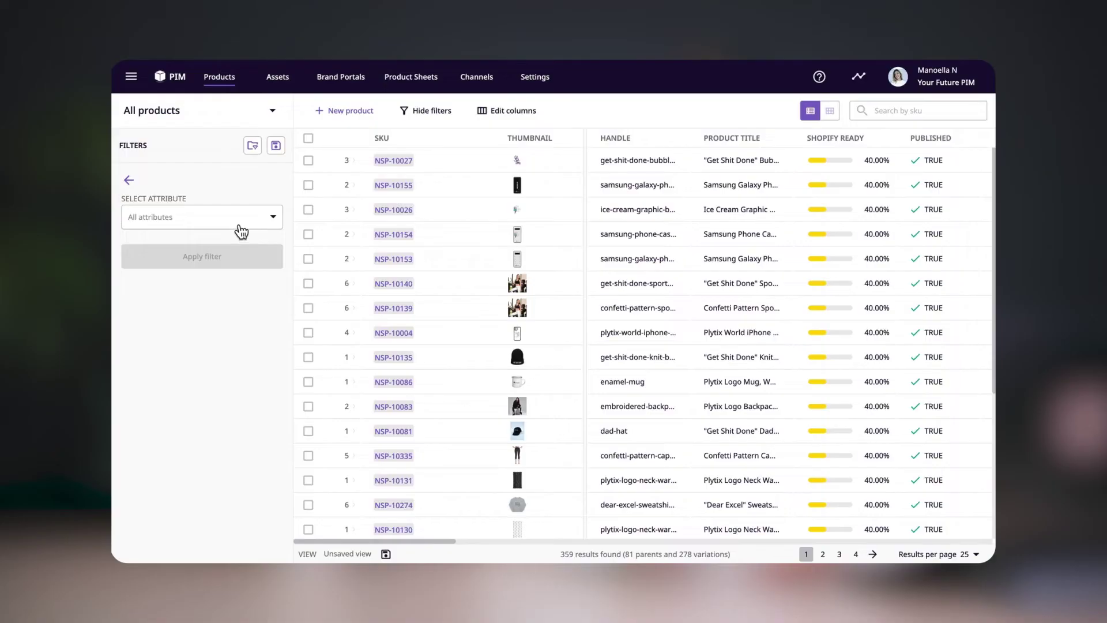
pyautogui.click(241, 217)
# Apply a Supplier equal to Printful filter, leaving 211 of 359 products.
pyautogui.write('supp')
pyautogui.click(173, 262)
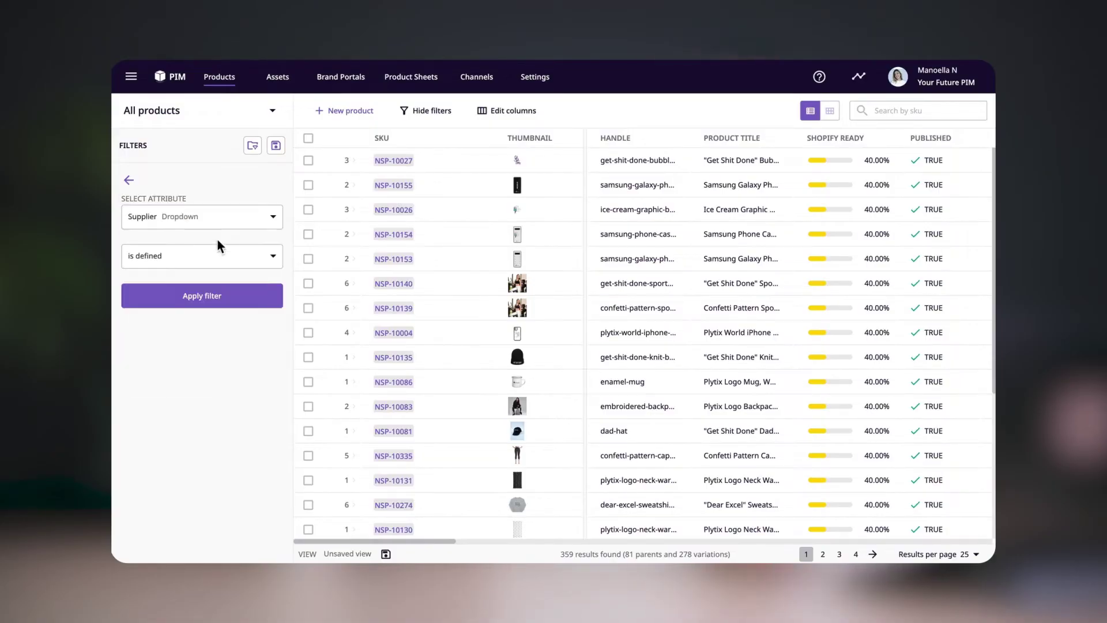
pyautogui.click(231, 257)
pyautogui.click(223, 347)
pyautogui.click(262, 302)
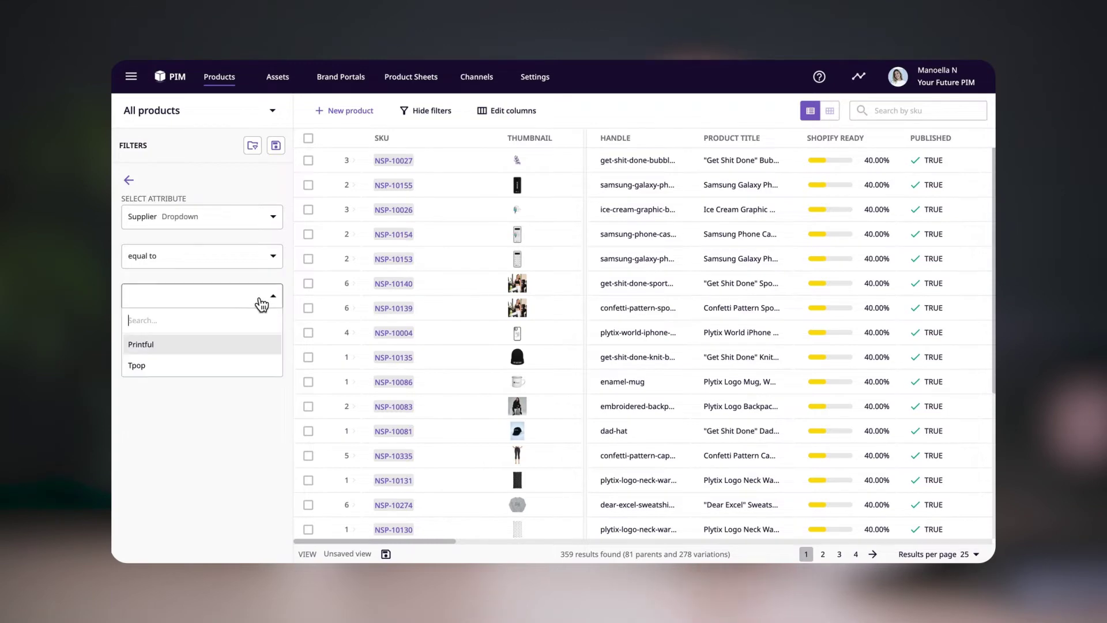
pyautogui.click(245, 350)
pyautogui.click(241, 344)
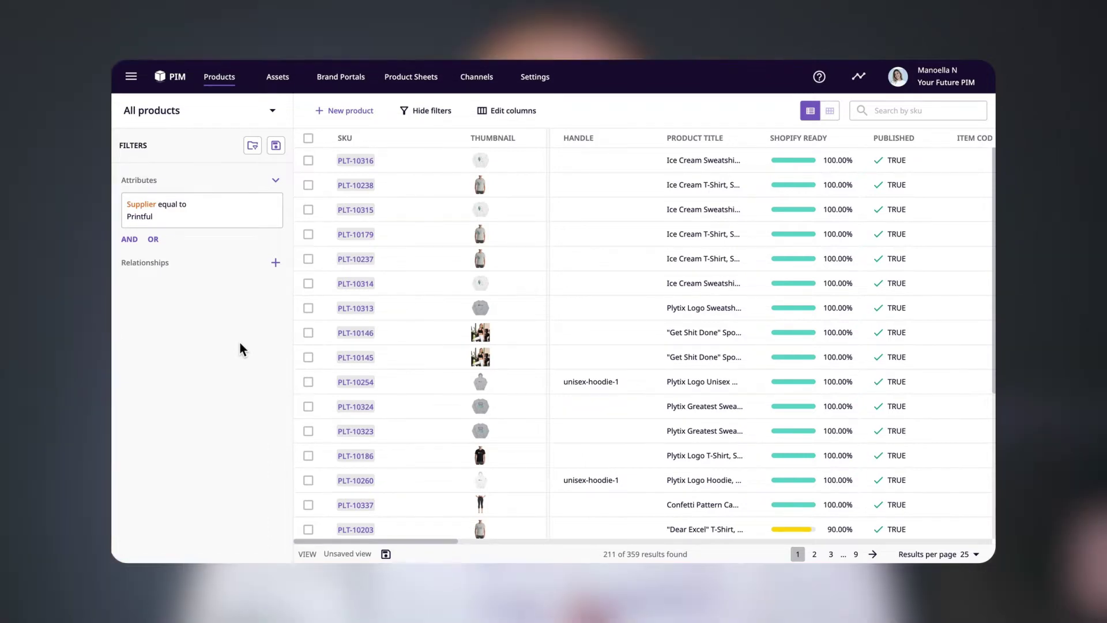
pyautogui.click(130, 241)
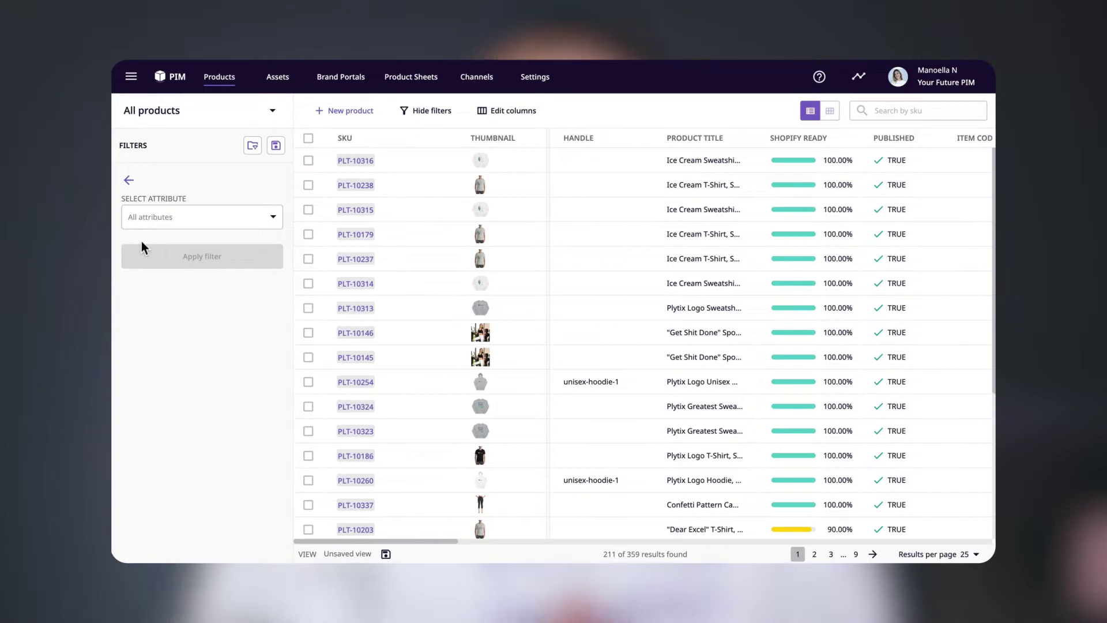
# Add an AND condition requiring Shopify Ready not equal to 100.
pyautogui.click(244, 229)
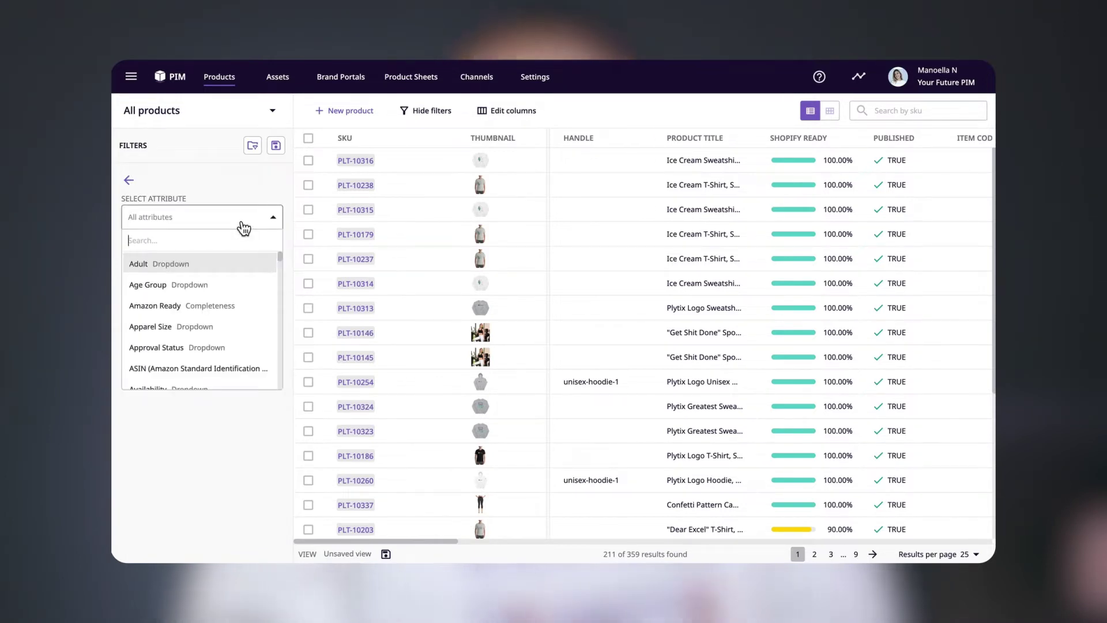
pyautogui.write('shop')
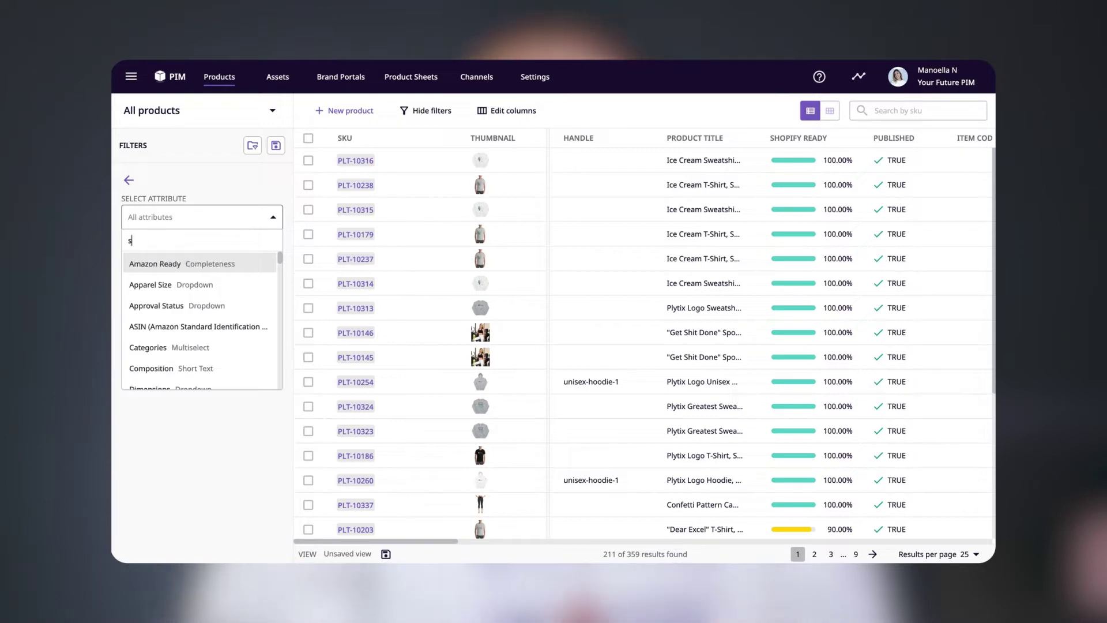
pyautogui.click(162, 317)
pyautogui.click(200, 263)
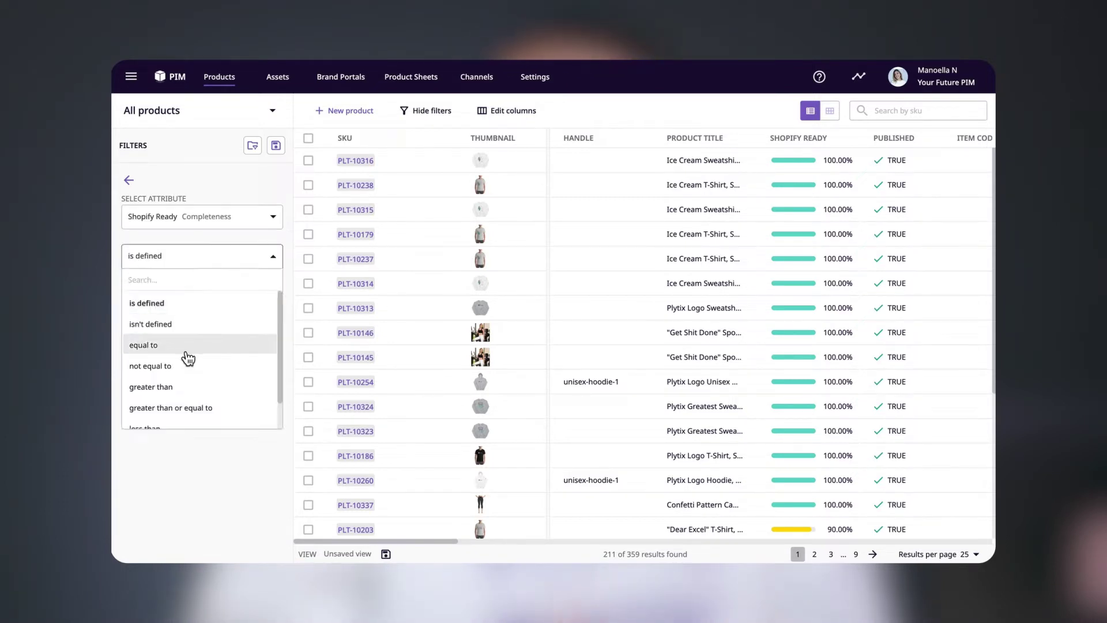
pyautogui.click(188, 366)
pyautogui.click(183, 294)
pyautogui.write('100')
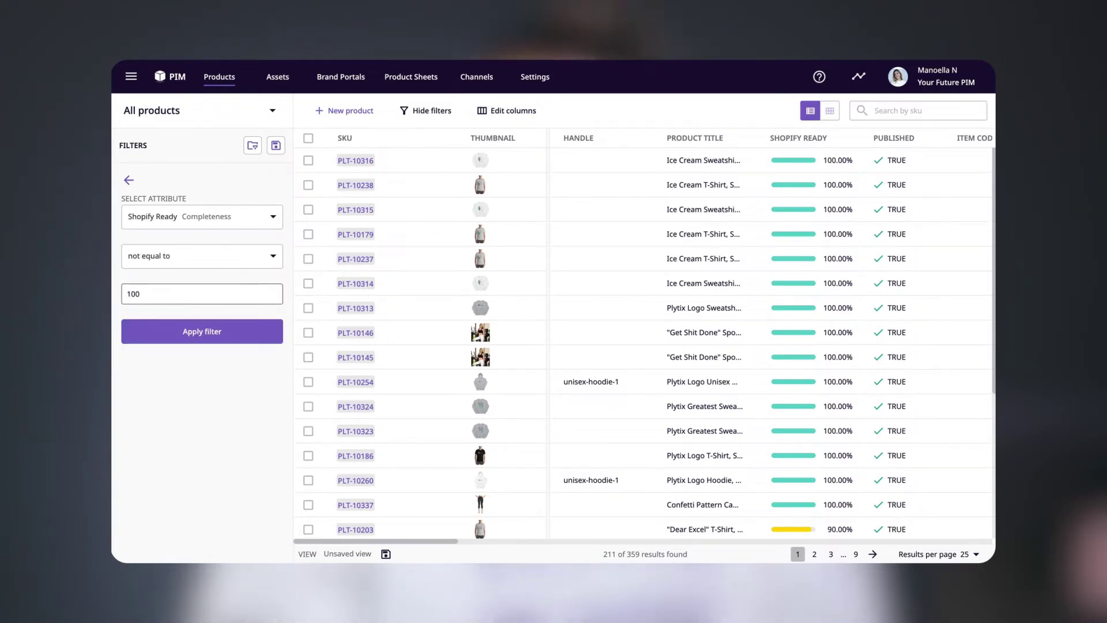
pyautogui.click(202, 331)
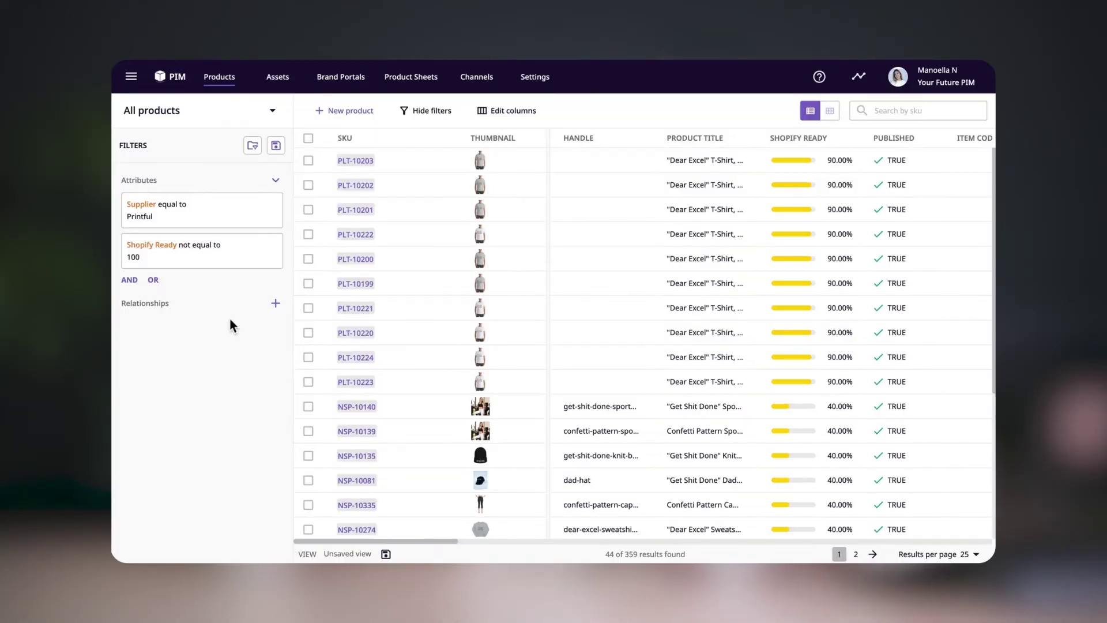
# Create an OR group with the condition Shopify Ready equal to 100.
pyautogui.click(155, 282)
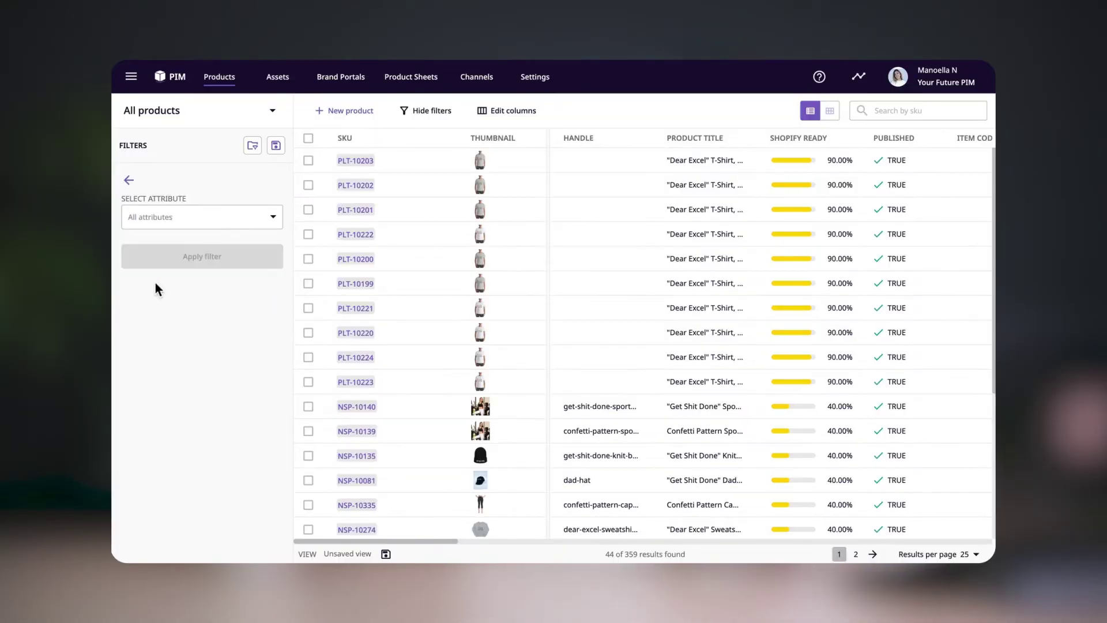
pyautogui.click(200, 225)
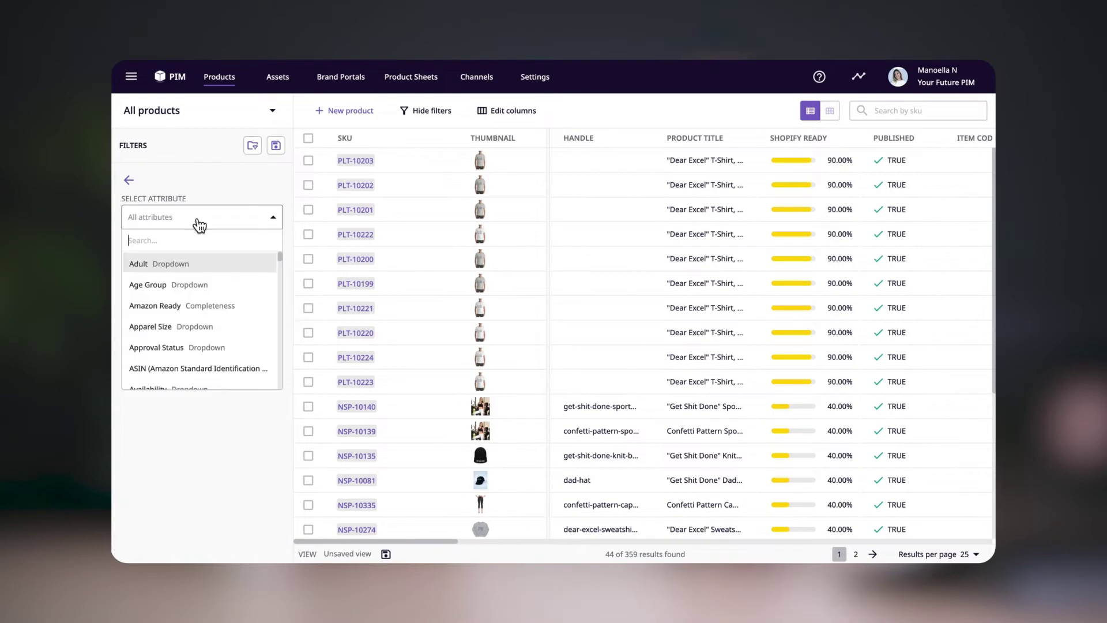
pyautogui.write('shop')
pyautogui.click(188, 310)
pyautogui.click(202, 260)
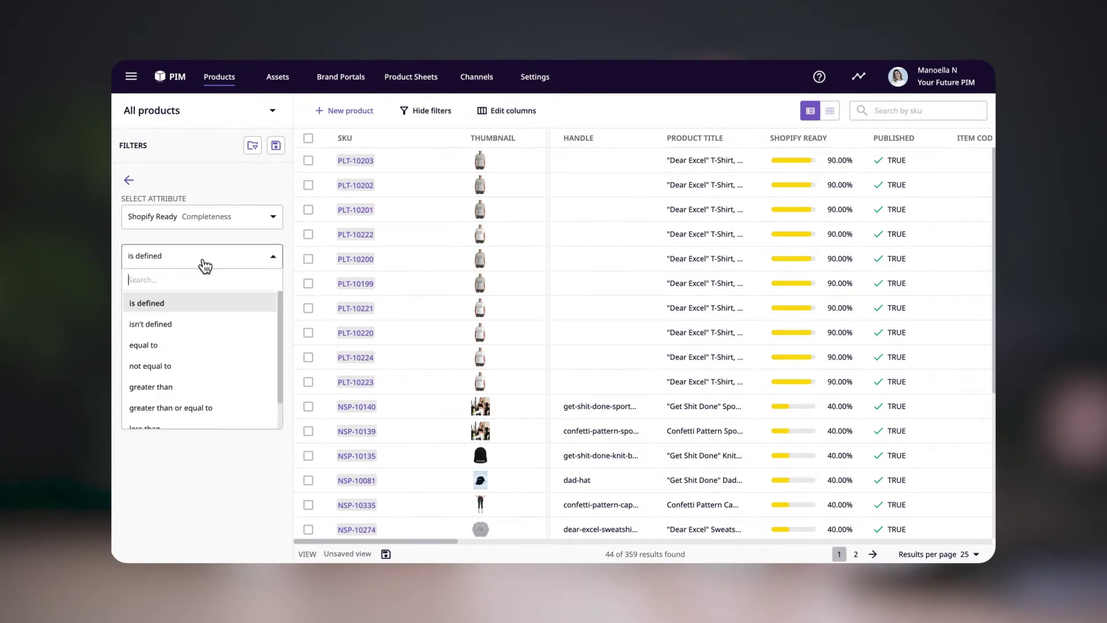
pyautogui.click(202, 343)
pyautogui.click(204, 295)
pyautogui.write('100')
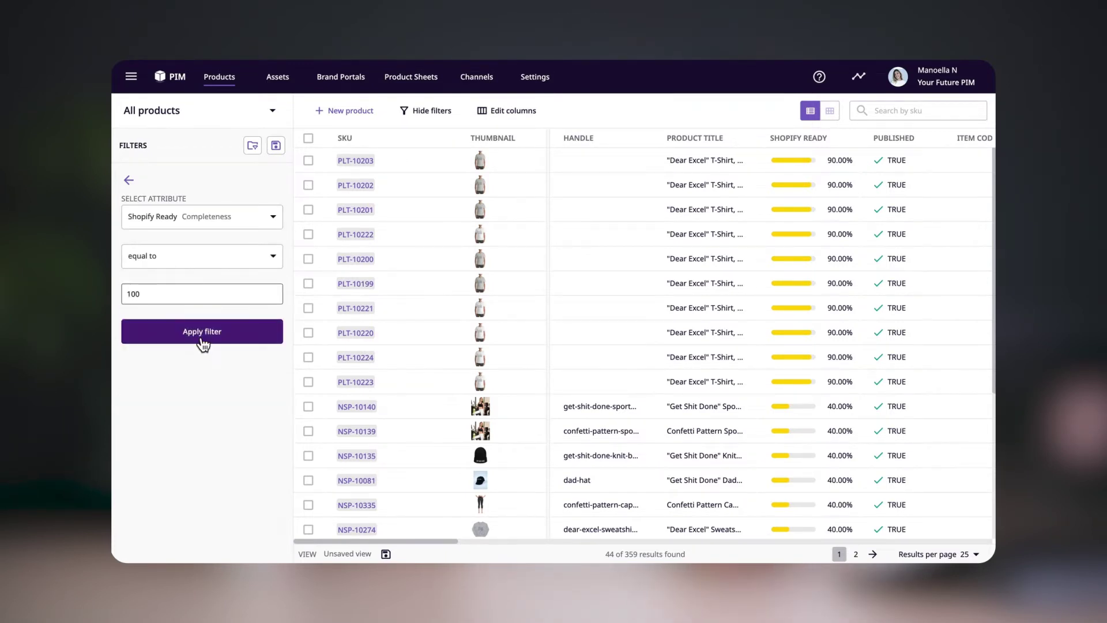
pyautogui.click(202, 340)
# Add an AND condition to the OR group: Supplier isn't defined.
pyautogui.click(169, 351)
pyautogui.click(190, 216)
pyautogui.write('sup')
pyautogui.click(173, 259)
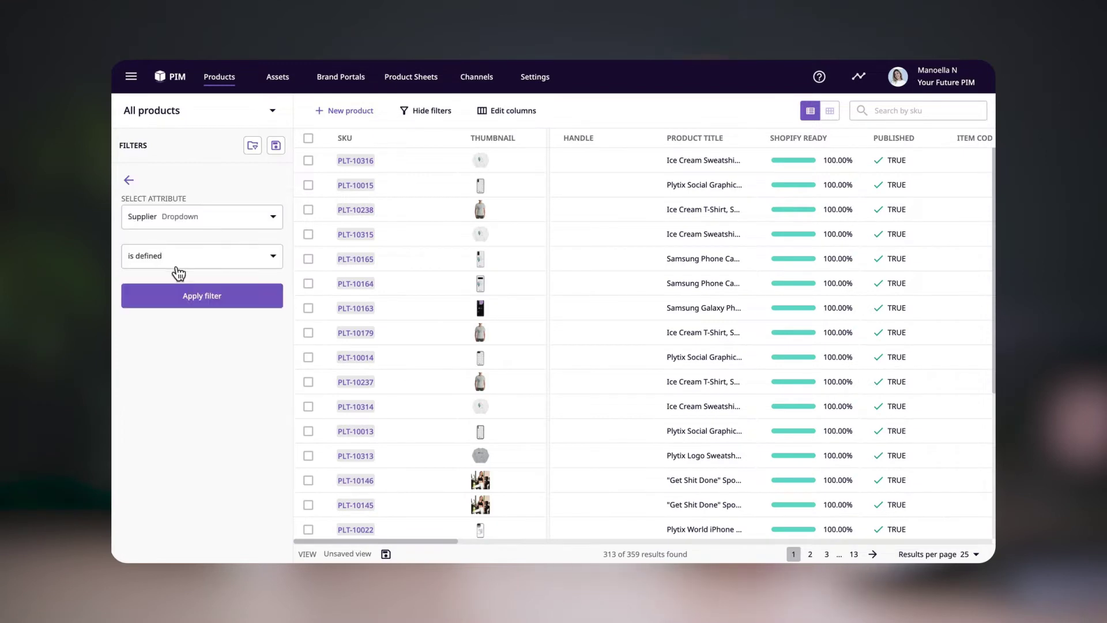
pyautogui.click(177, 266)
pyautogui.click(176, 319)
pyautogui.click(202, 296)
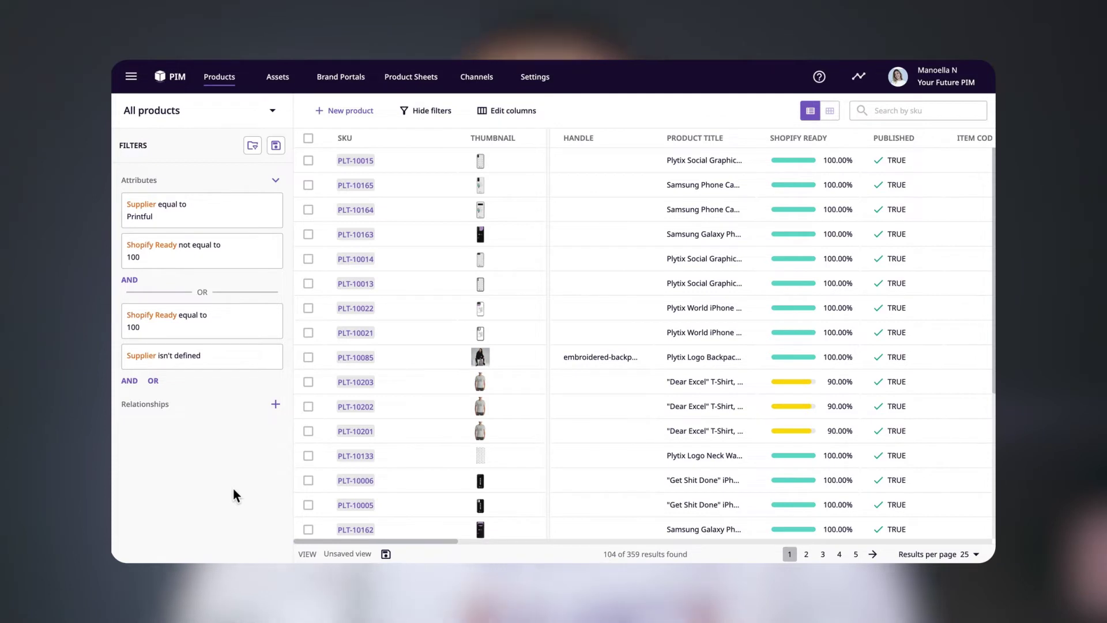
# Change the Supplier equal to Printful condition to Tpop.
pyautogui.click(232, 215)
pyautogui.click(196, 297)
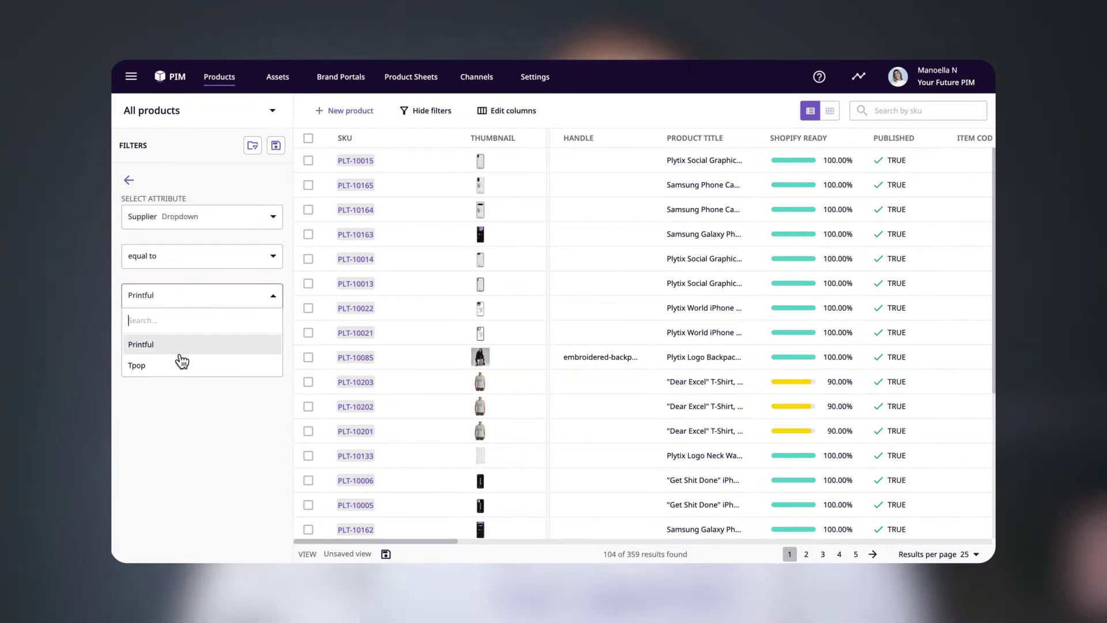
pyautogui.click(176, 367)
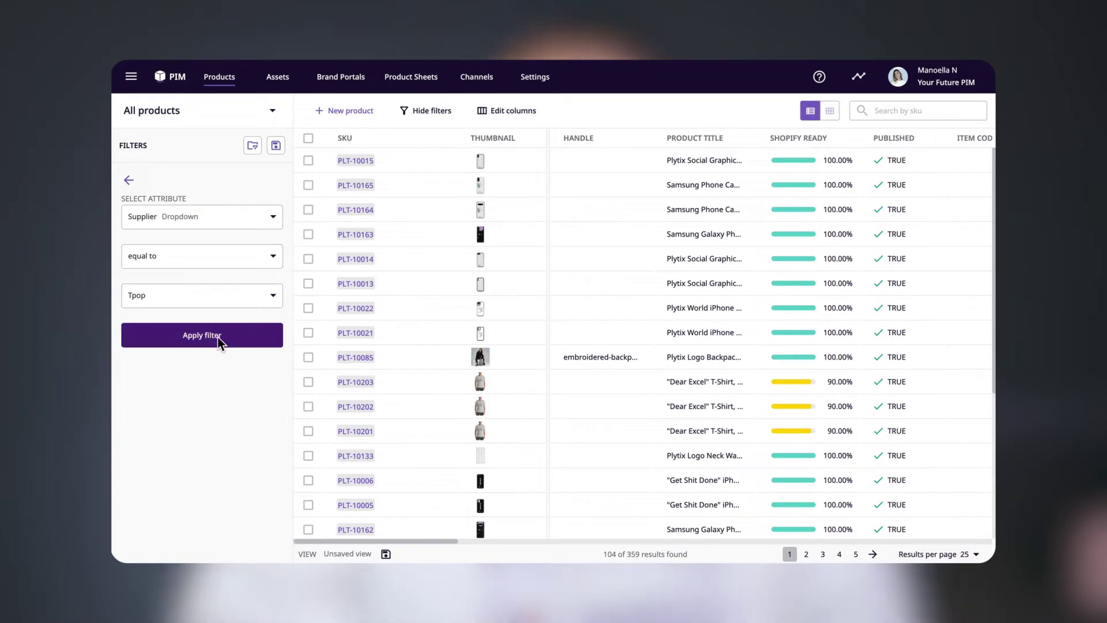